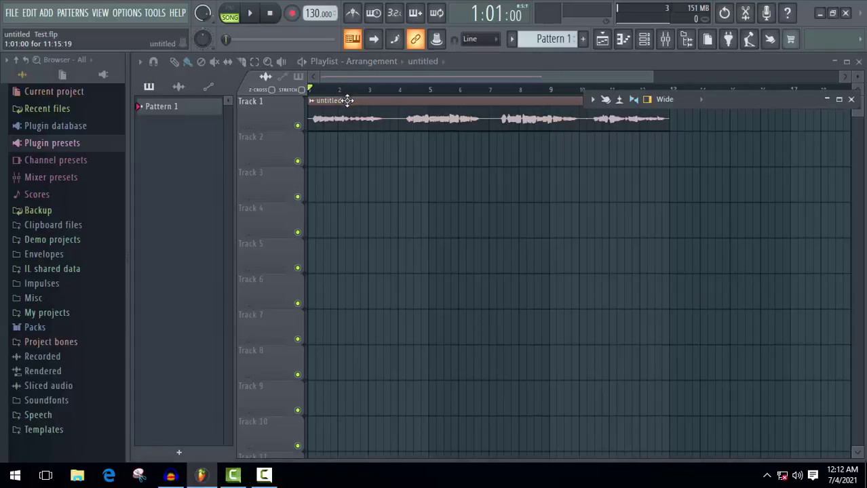
# Load Auto-Key into effect slot 3 of mixer Insert 5.
pyautogui.press('space')
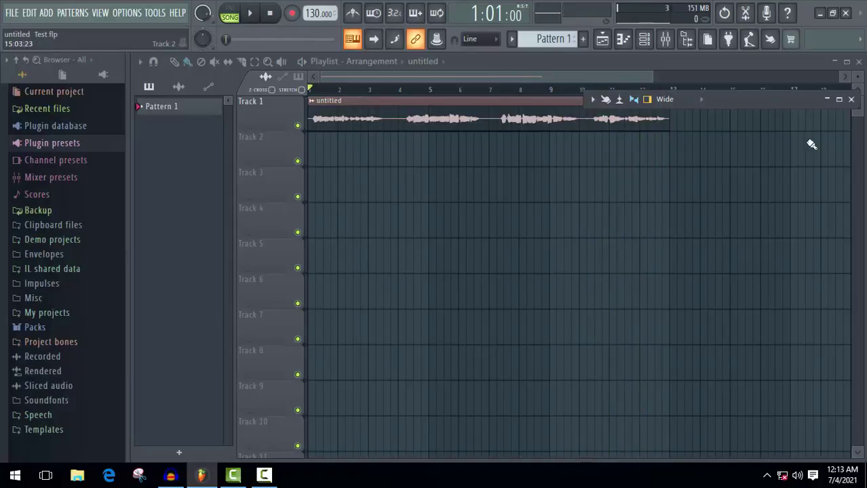
pyautogui.click(838, 100)
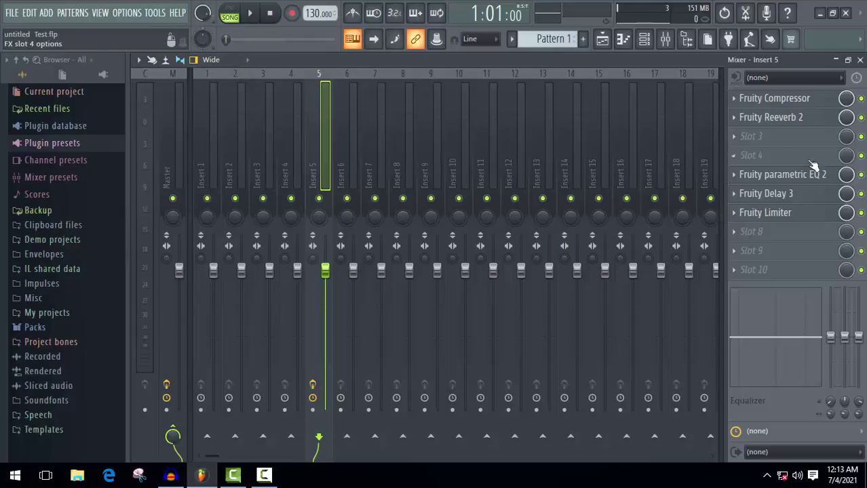
pyautogui.click(243, 39)
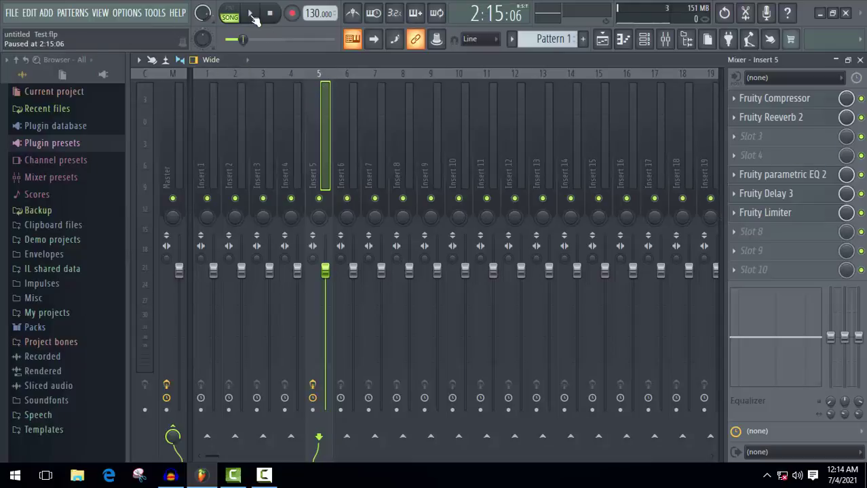
pyautogui.click(754, 137)
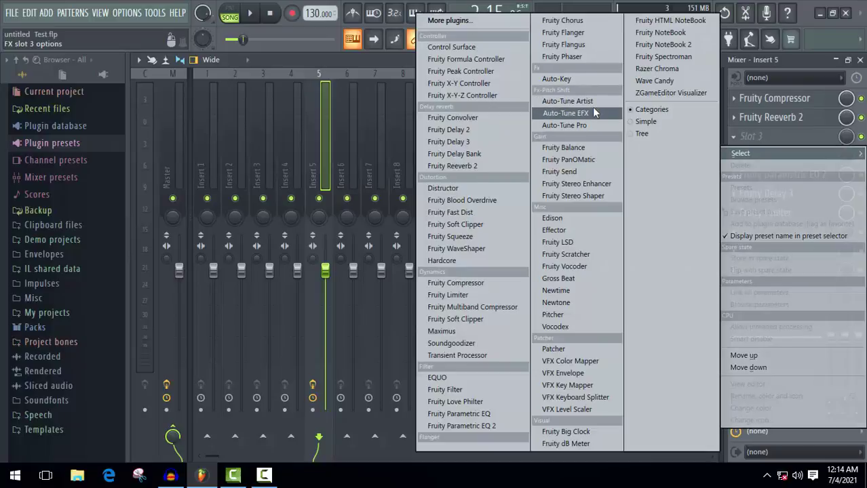
pyautogui.click(563, 80)
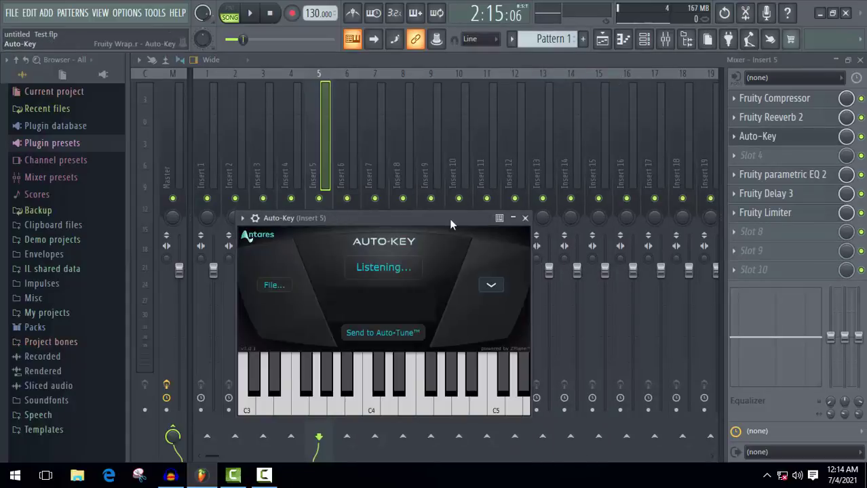
# Rewind to the song start and play so Auto-Key detects the vocal's key as C Minor.
pyautogui.moveTo(449, 218); pyautogui.dragTo(486, 199)
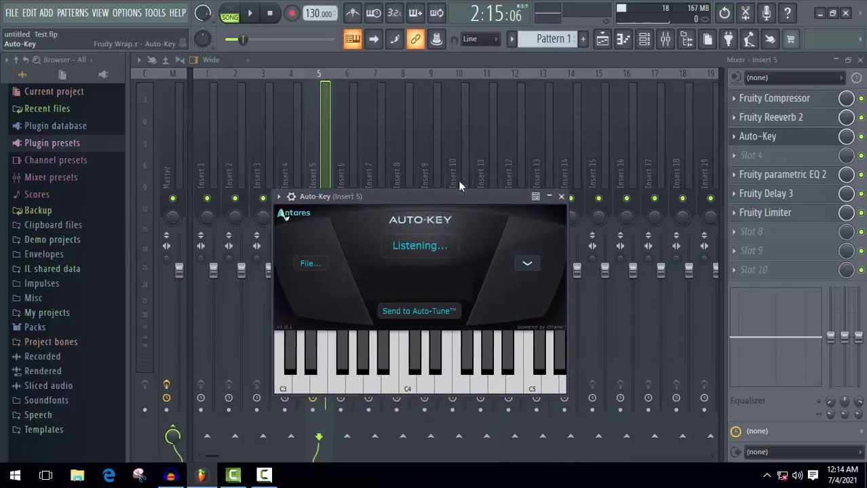
pyautogui.moveTo(234, 40); pyautogui.dragTo(224, 40)
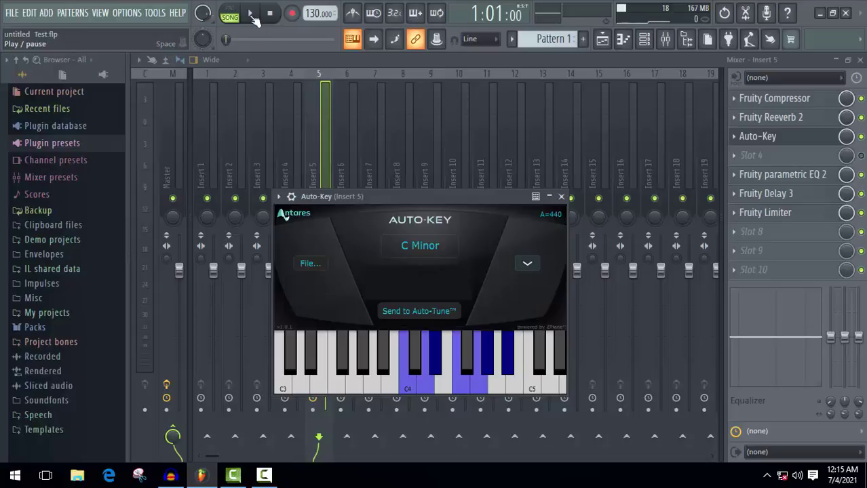
pyautogui.click(252, 16)
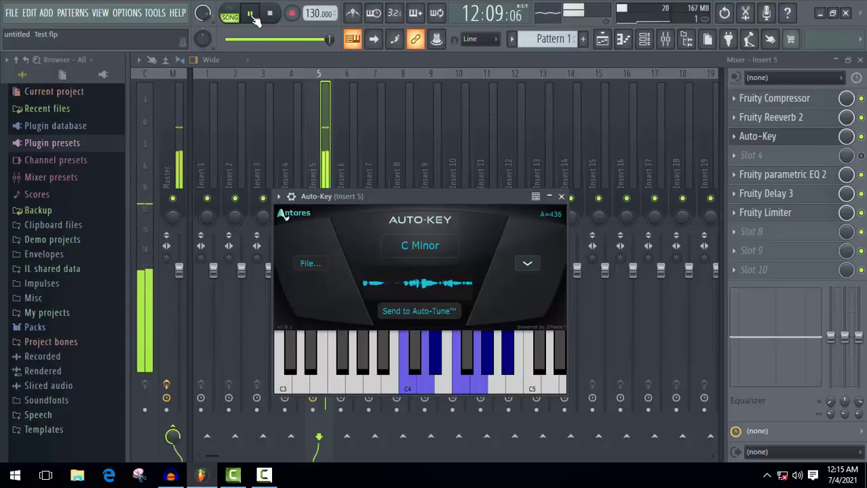
# Stop playback and load Auto-Tune Pro into slot 4 of Insert 5.
pyautogui.click(250, 14)
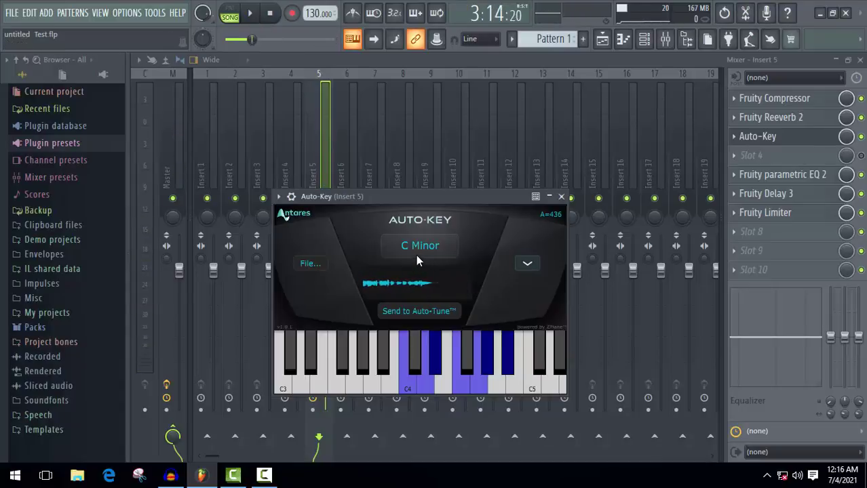
pyautogui.click(756, 156)
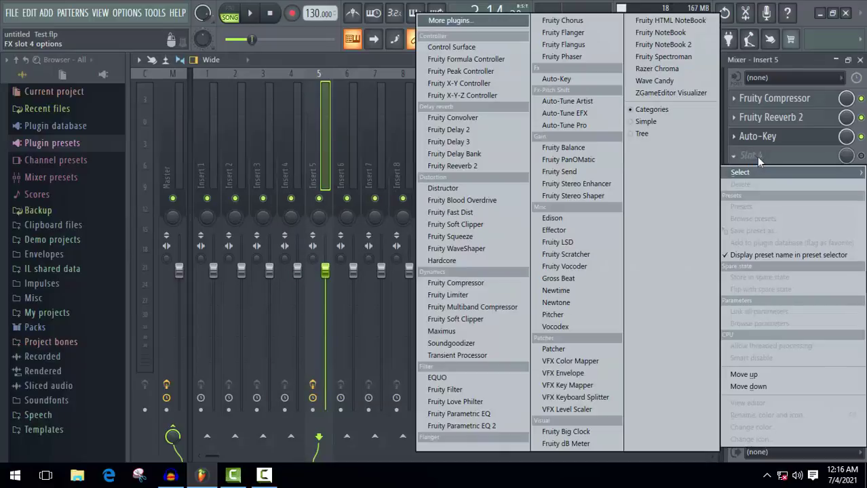
pyautogui.click(579, 126)
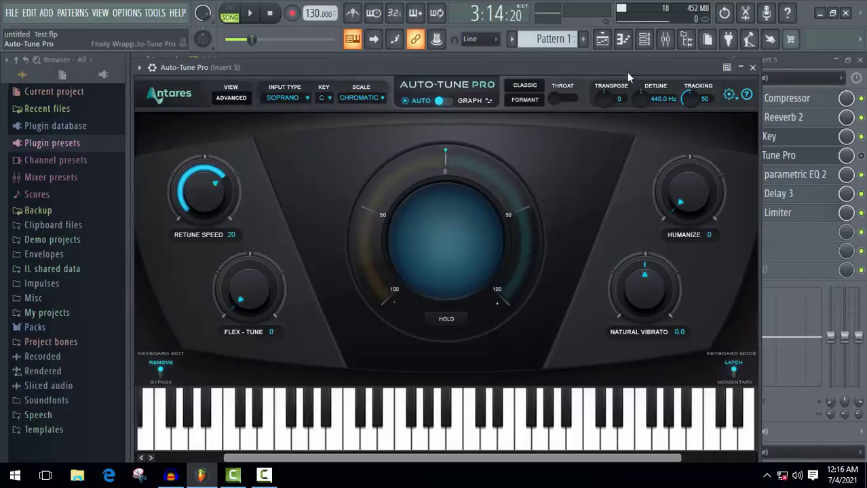
# Set Auto-Tune Pro's input type to LOW MALE and bring the Auto-Key window back.
pyautogui.click(323, 97)
pyautogui.click(296, 99)
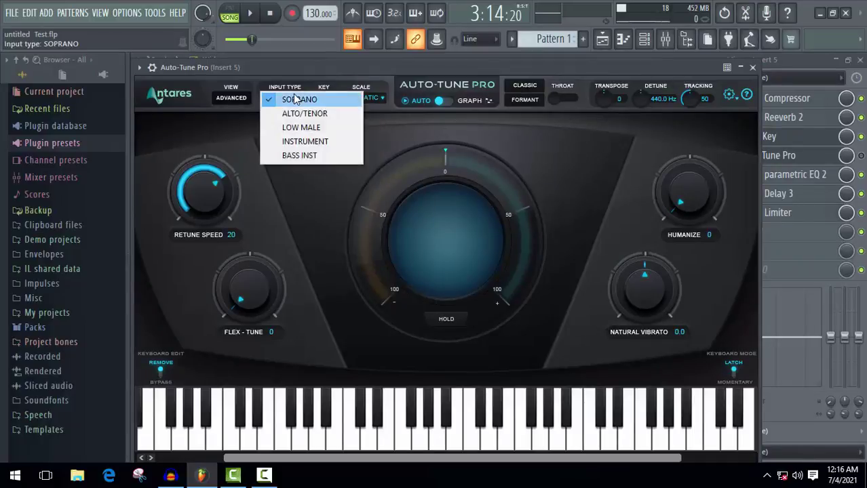
pyautogui.click(327, 130)
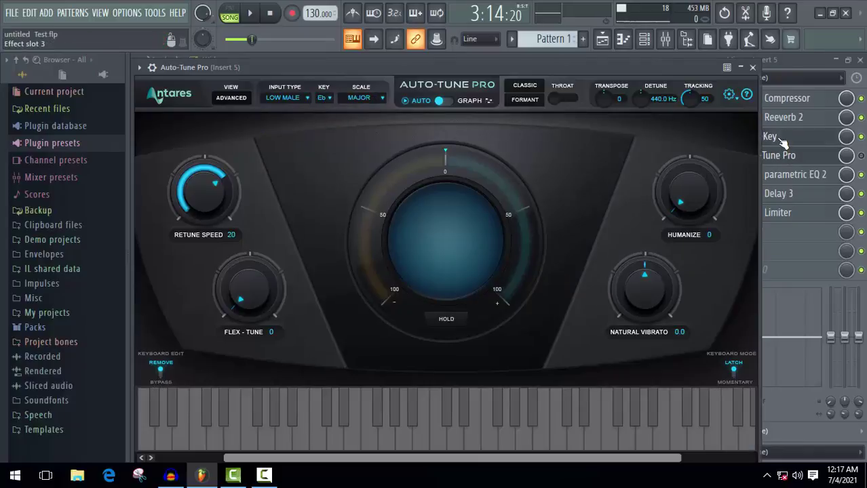
pyautogui.click(769, 136)
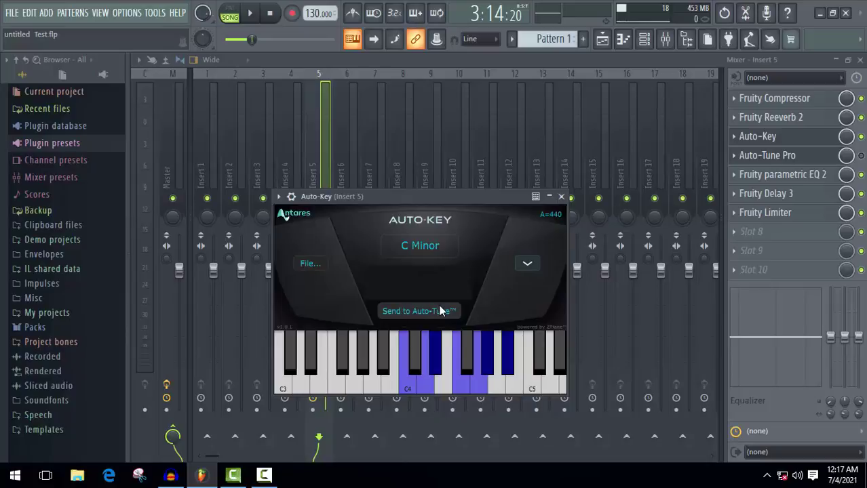
# Send Auto-Key's C Minor to Auto-Tune Pro, then set Humanize to 4 and Retune Speed to 0.
pyautogui.click(418, 312)
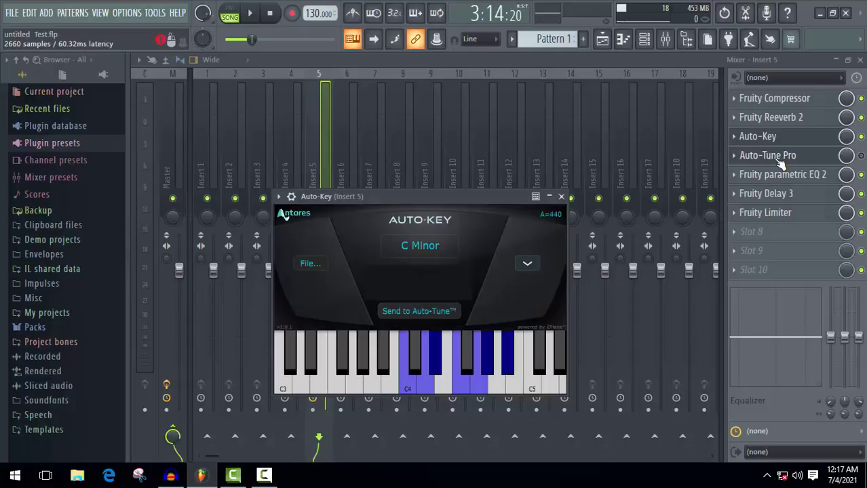
pyautogui.click(861, 156)
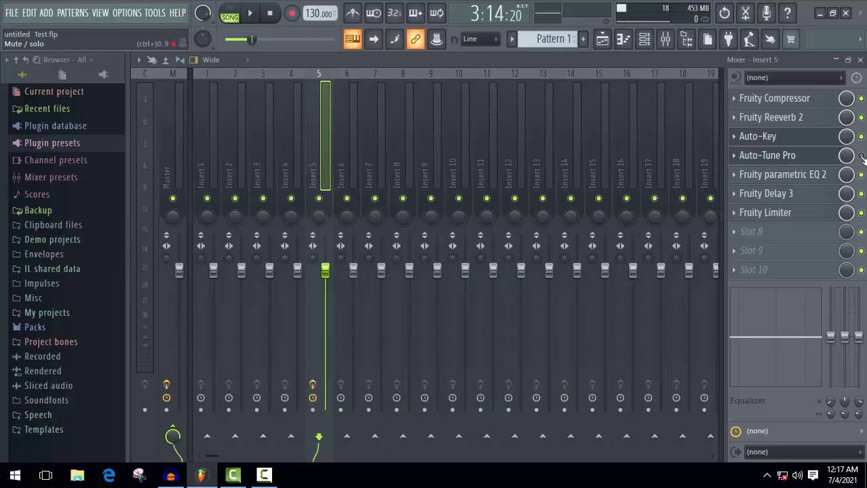
pyautogui.click(746, 157)
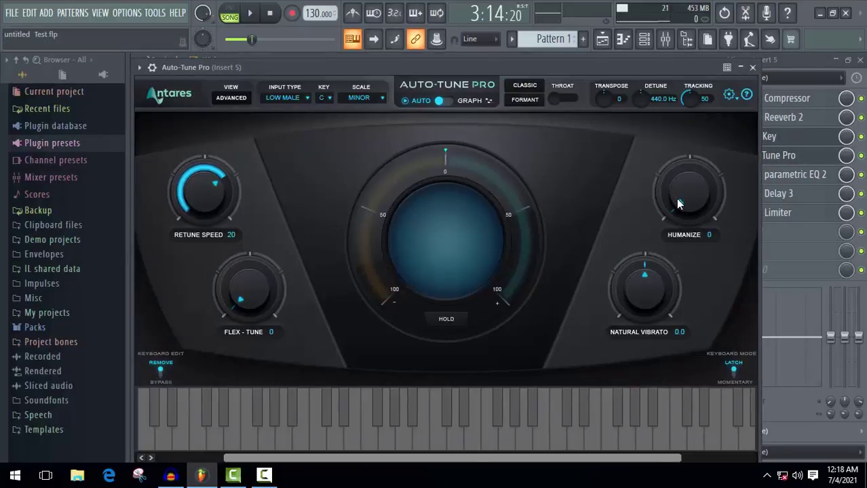
pyautogui.moveTo(675, 198); pyautogui.dragTo(665, 183)
pyautogui.moveTo(223, 202); pyautogui.dragTo(213, 150)
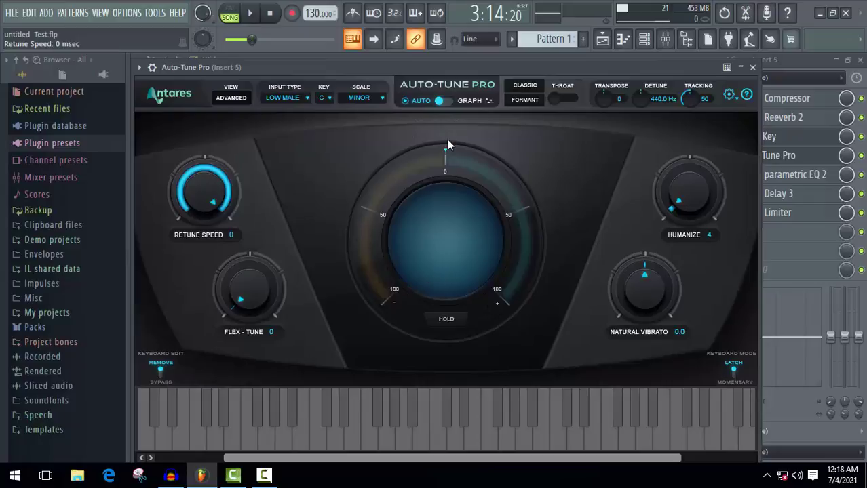
# Play the song so Auto-Tune Pro tracks the vocal's pitch.
pyautogui.click(261, 16)
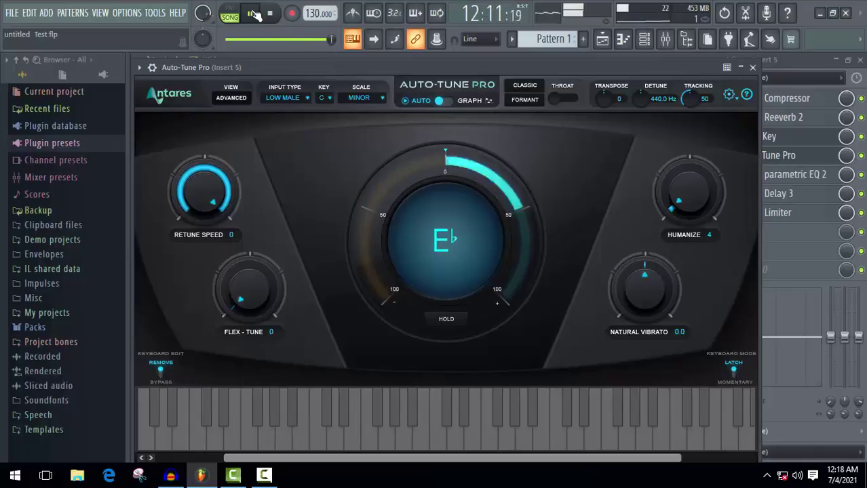
# Try different Flex-Tune, Humanize and Retune Speed values while listening to the vocal.
pyautogui.click(254, 14)
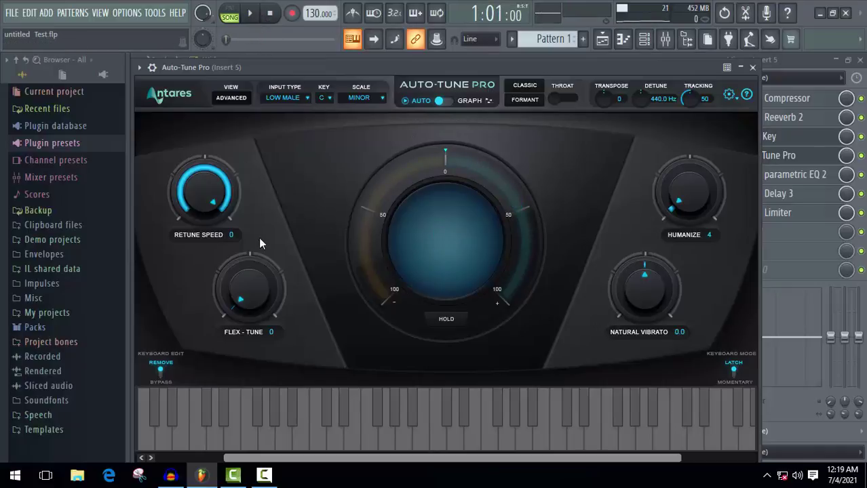
pyautogui.moveTo(242, 285); pyautogui.dragTo(238, 265)
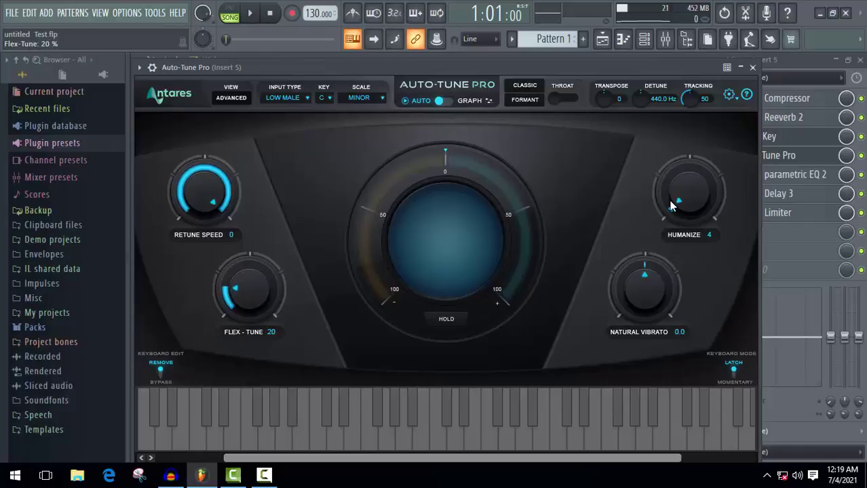
pyautogui.moveTo(679, 187); pyautogui.dragTo(675, 178)
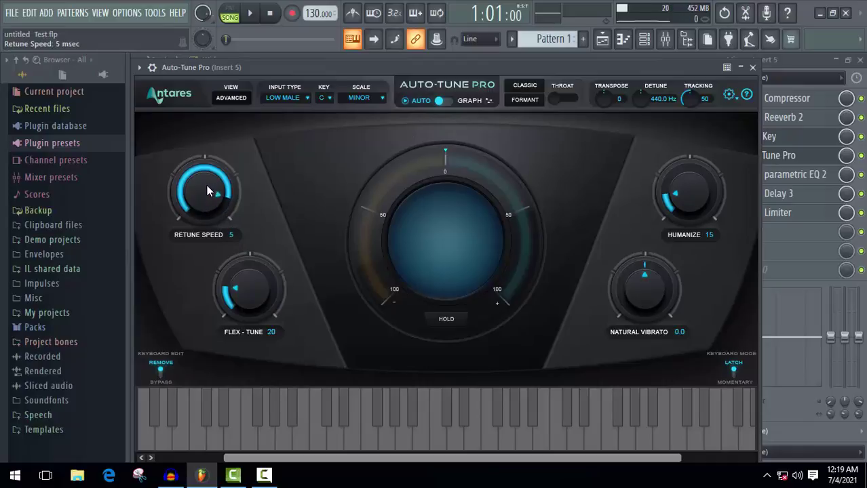
pyautogui.click(251, 13)
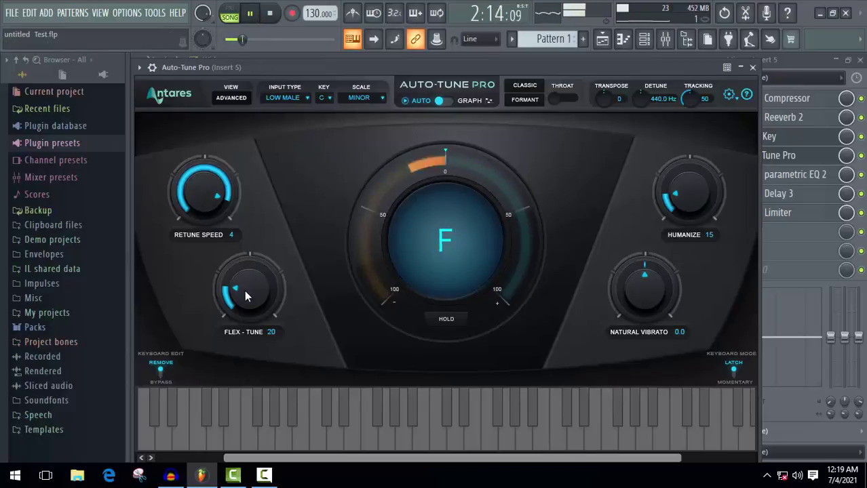
pyautogui.moveTo(244, 290); pyautogui.dragTo(242, 271)
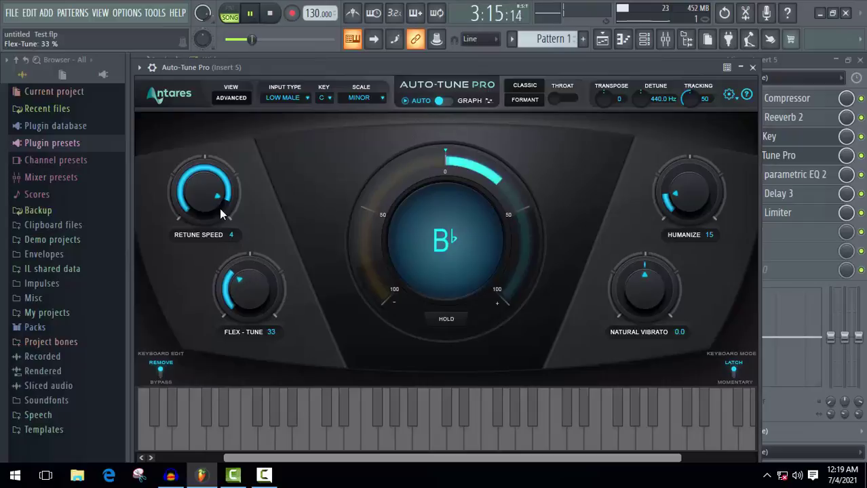
pyautogui.moveTo(217, 197); pyautogui.dragTo(209, 187)
pyautogui.moveTo(677, 194); pyautogui.dragTo(677, 187)
pyautogui.moveTo(265, 266); pyautogui.dragTo(265, 277)
pyautogui.moveTo(206, 189); pyautogui.dragTo(207, 204)
pyautogui.moveTo(677, 186); pyautogui.dragTo(684, 195)
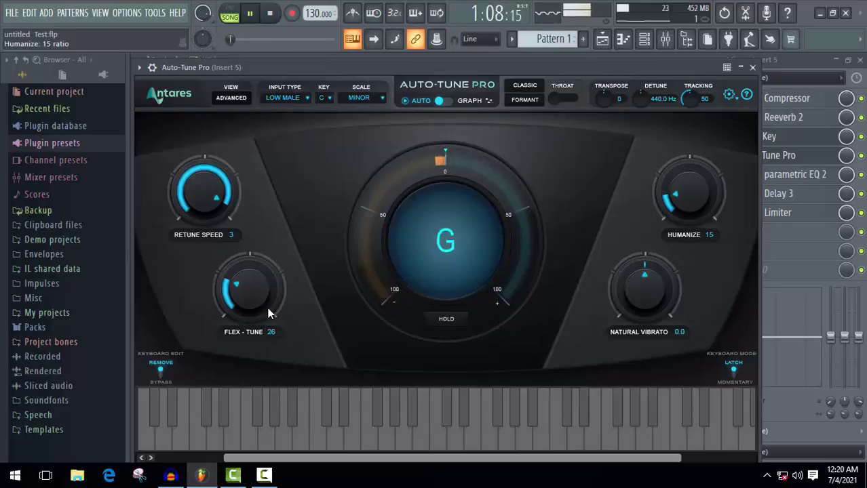
# Settle on Flex-Tune 49, Retune Speed 9, Humanize 13, Natural Vibrato 1.7, then pause and minimize Auto-Tune Pro.
pyautogui.moveTo(263, 313); pyautogui.dragTo(246, 282)
pyautogui.moveTo(195, 193); pyautogui.dragTo(195, 187)
pyautogui.moveTo(681, 198); pyautogui.dragTo(681, 201)
pyautogui.moveTo(646, 286); pyautogui.dragTo(633, 286)
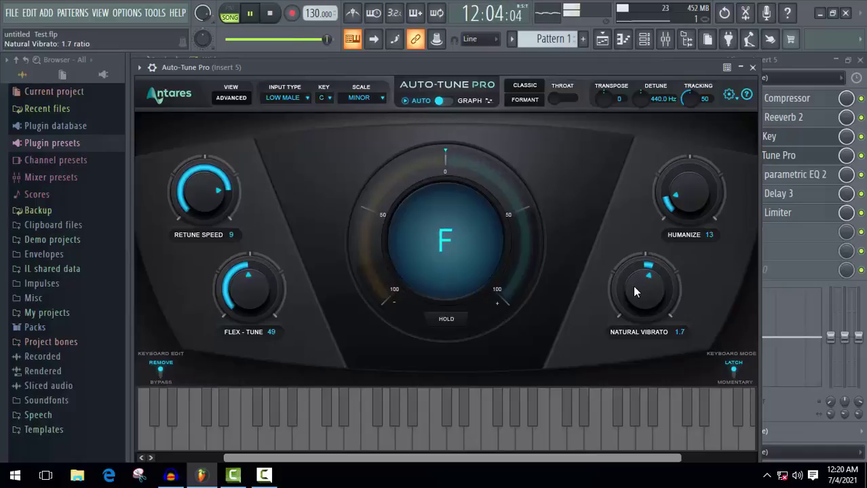
pyautogui.click(250, 13)
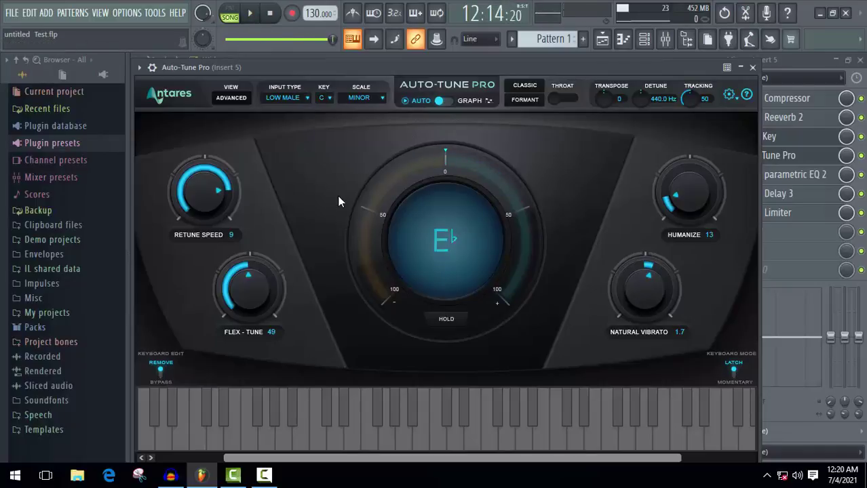
pyautogui.click(740, 67)
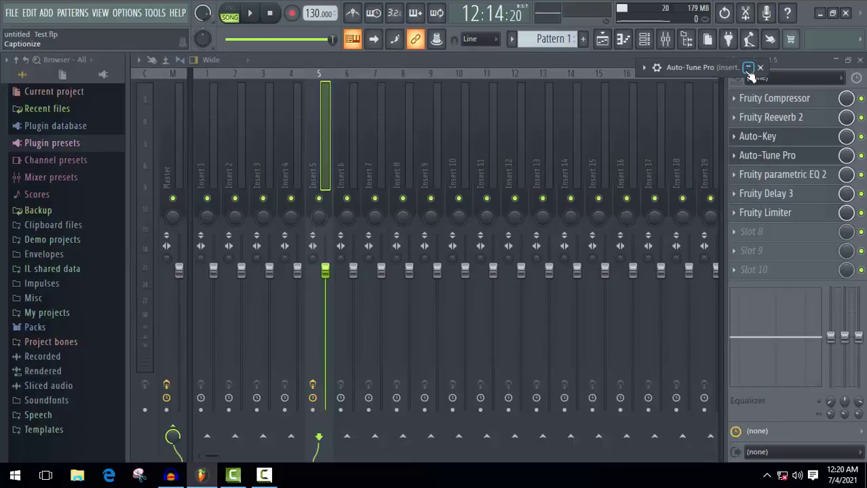
# Minimize the mixer, rewind the Playlist to bar 1, and play then pause the tuned vocal.
pyautogui.click(837, 60)
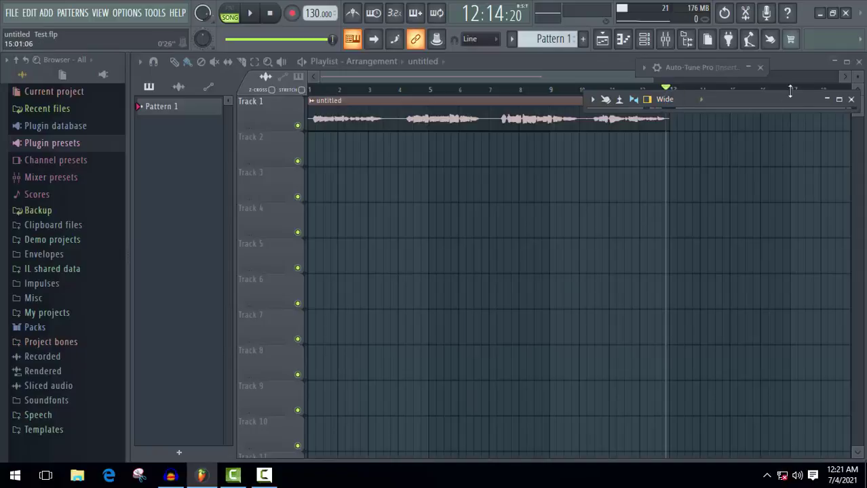
pyautogui.moveTo(616, 93); pyautogui.dragTo(296, 122)
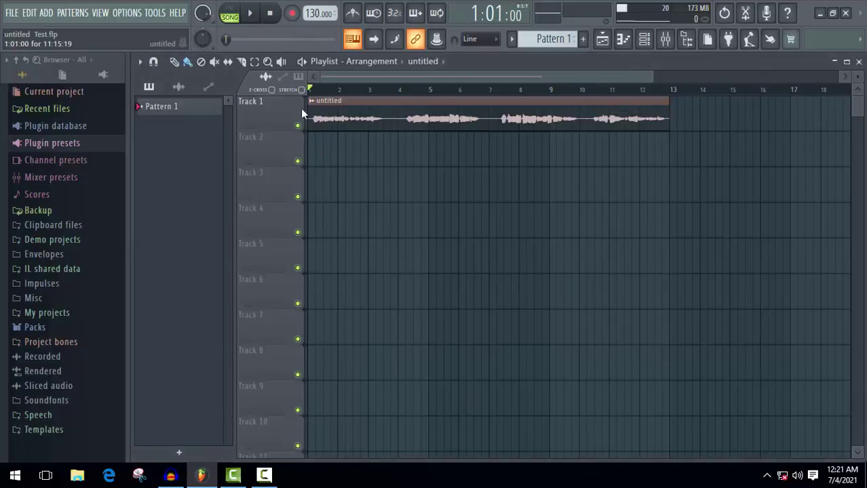
pyautogui.click(251, 15)
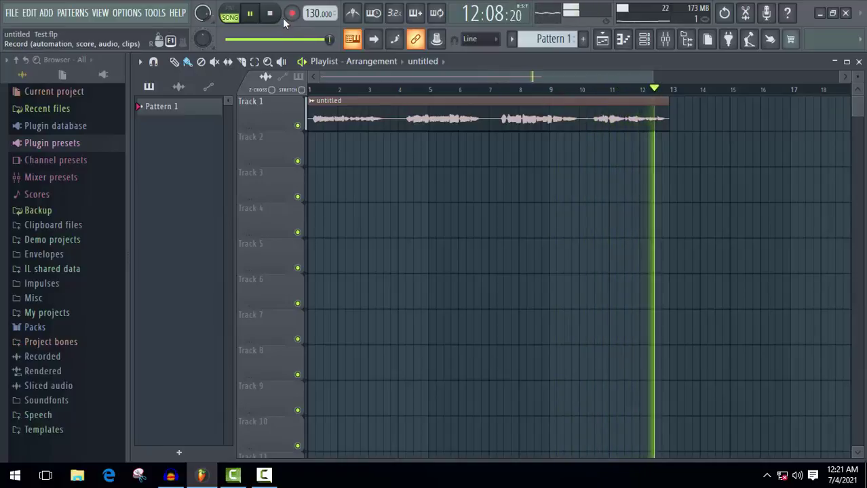
pyautogui.click(254, 14)
pyautogui.click(249, 13)
pyautogui.click(251, 14)
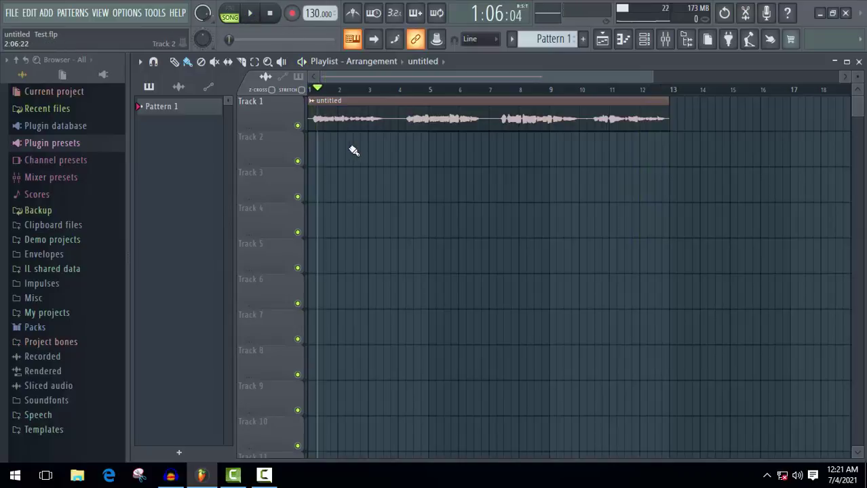